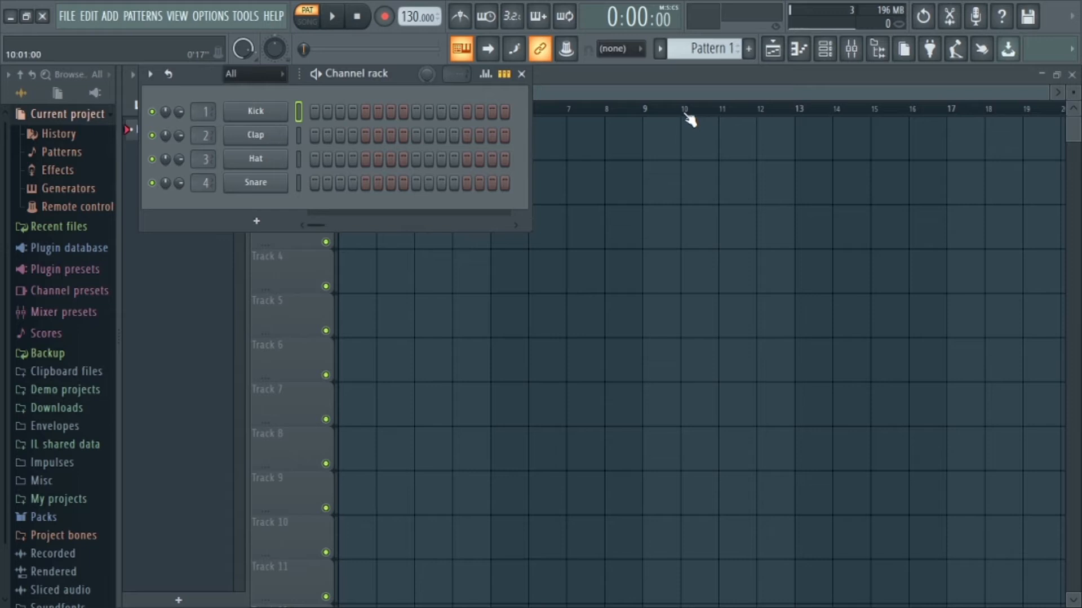
Load Fruity Limiter in the first effect slot of mixer track Insert 1 and reposition its window.
left_click(852, 48)
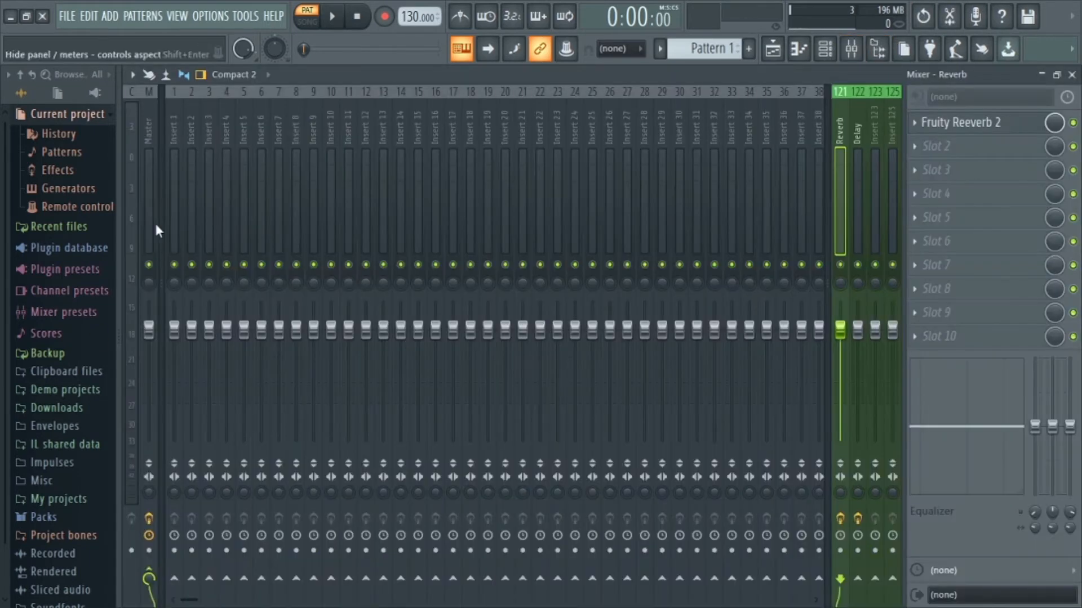
left_click(172, 137)
left_click(969, 124)
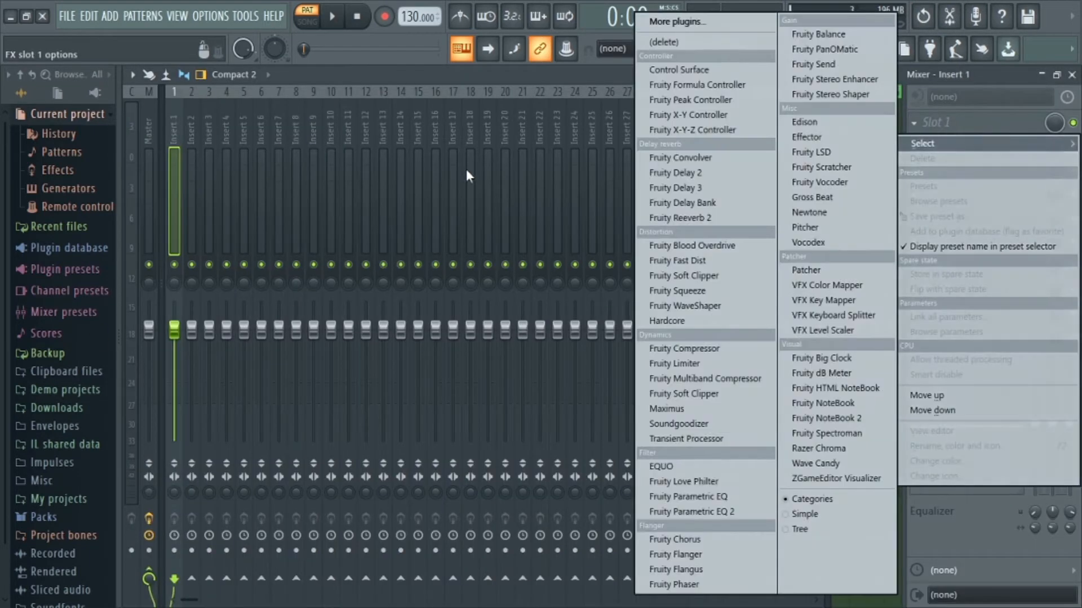
left_click(684, 364)
left_click_drag(509, 228, 585, 197)
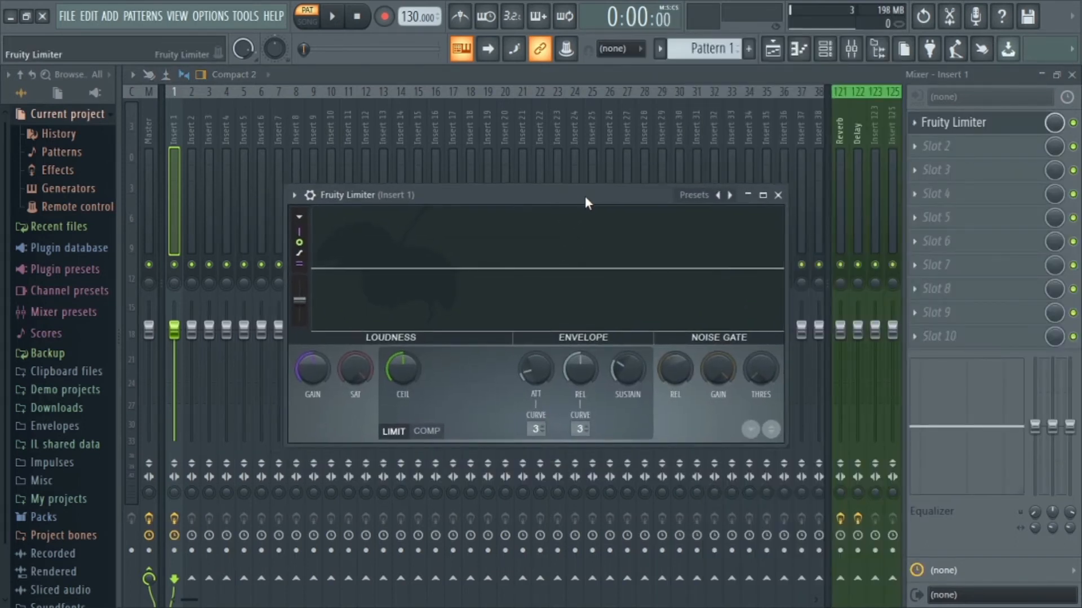
Try Fruity Compressor in the second effect slot of Insert 1 and delete it from the slot.
left_click(951, 146)
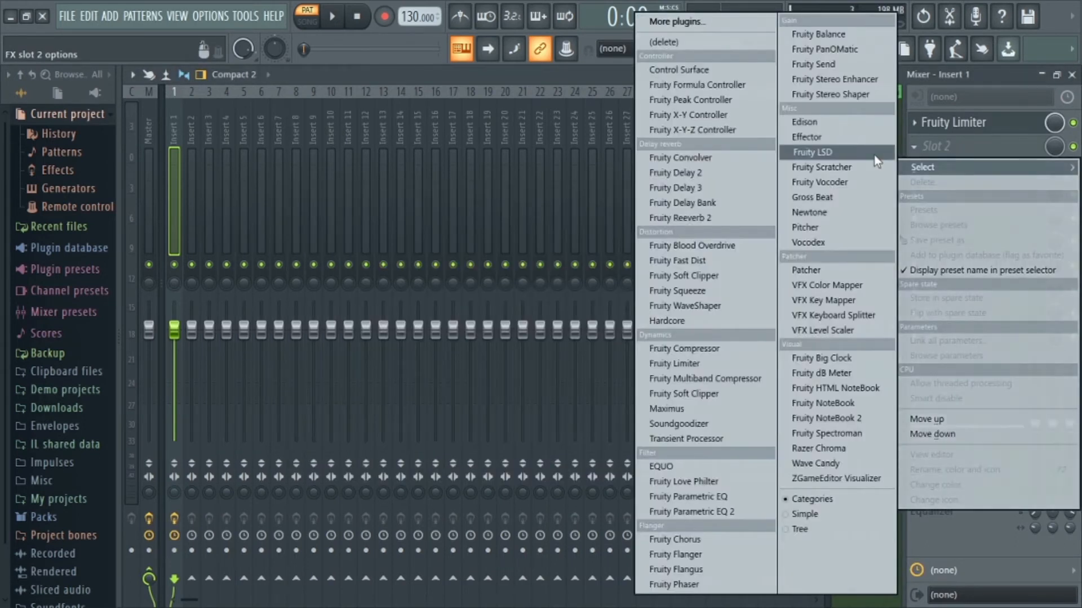
left_click(727, 355)
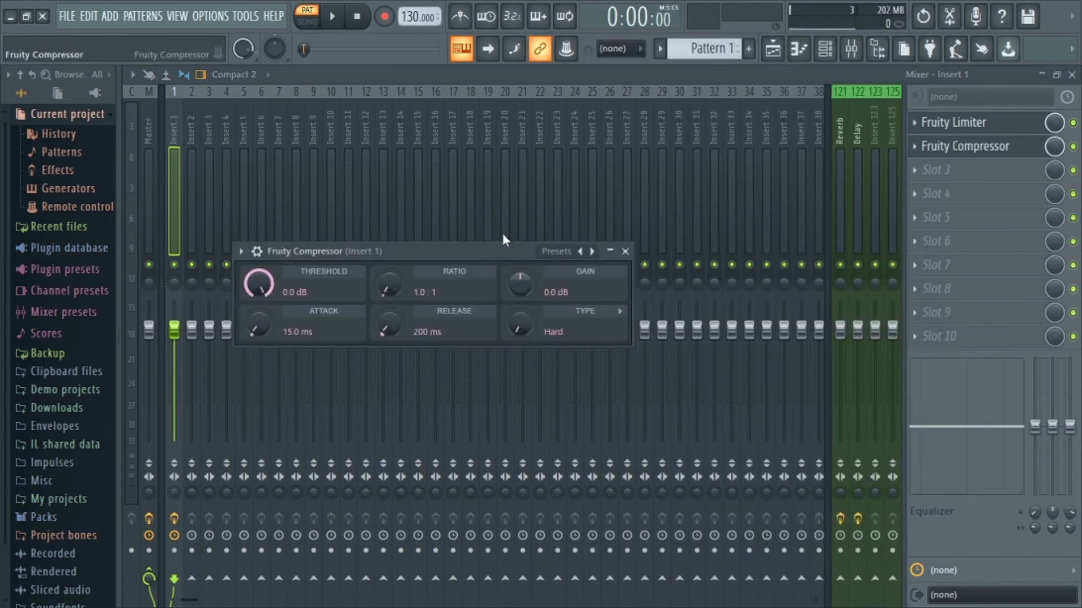
left_click_drag(502, 249, 578, 172)
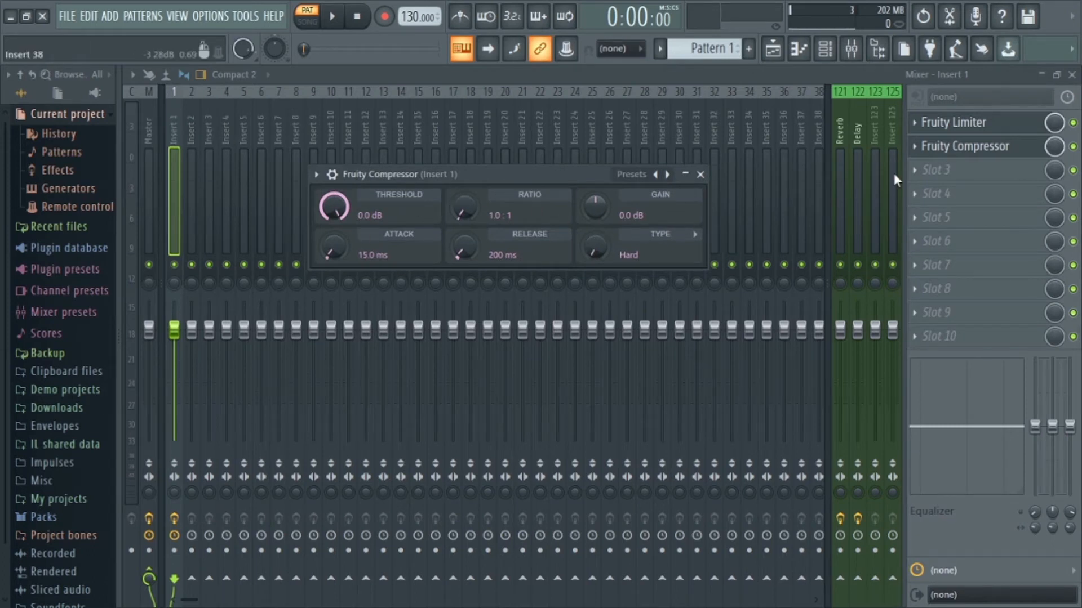
left_click(914, 146)
left_click(919, 186)
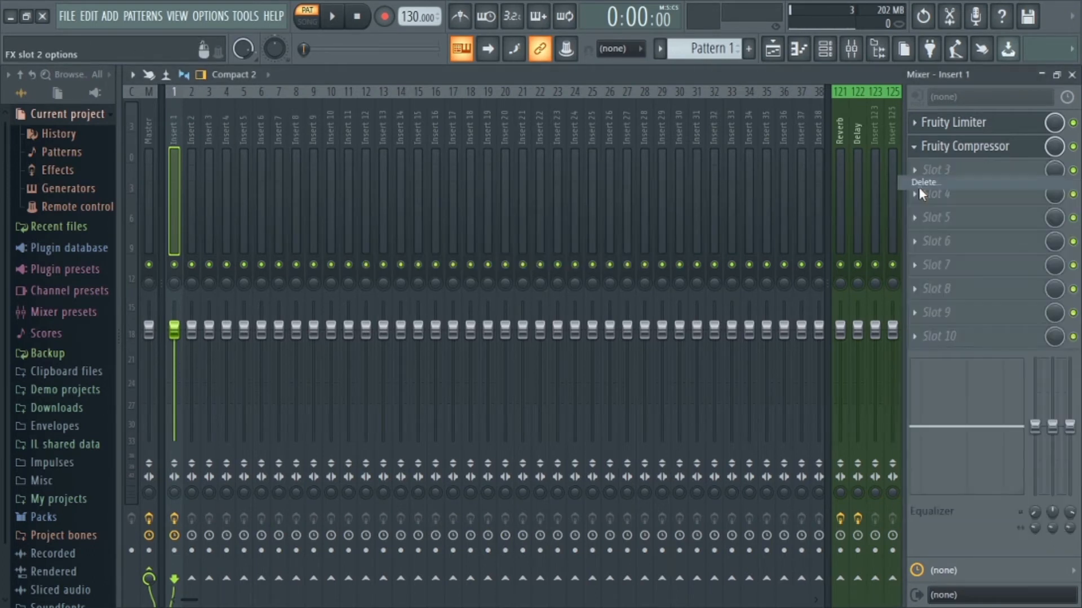
left_click(618, 355)
Reopen the Fruity Limiter on Insert 1 and switch it to compressor mode.
left_click(927, 122)
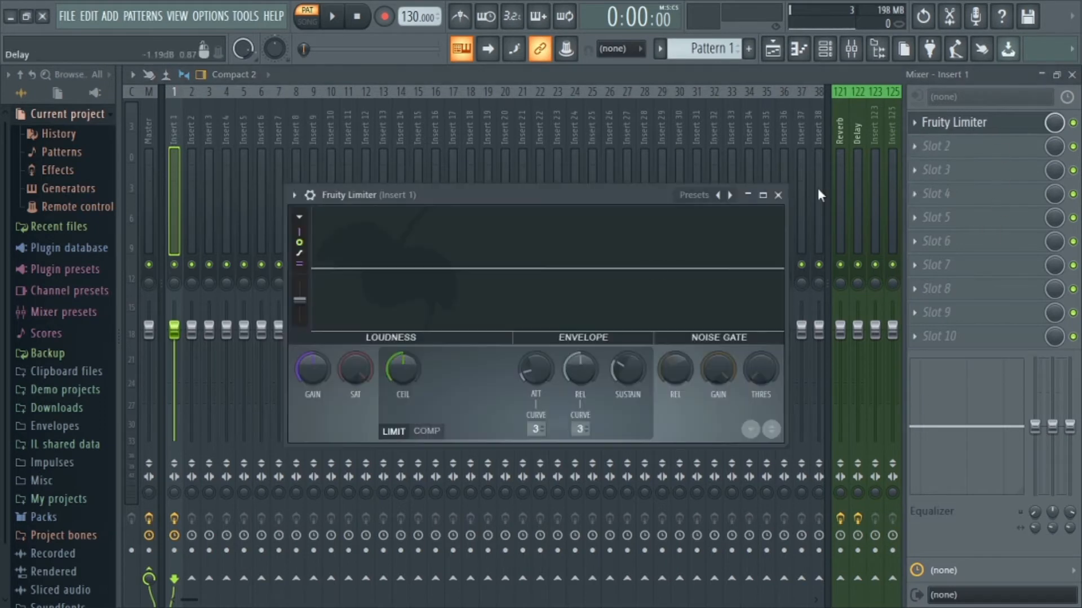
left_click(426, 431)
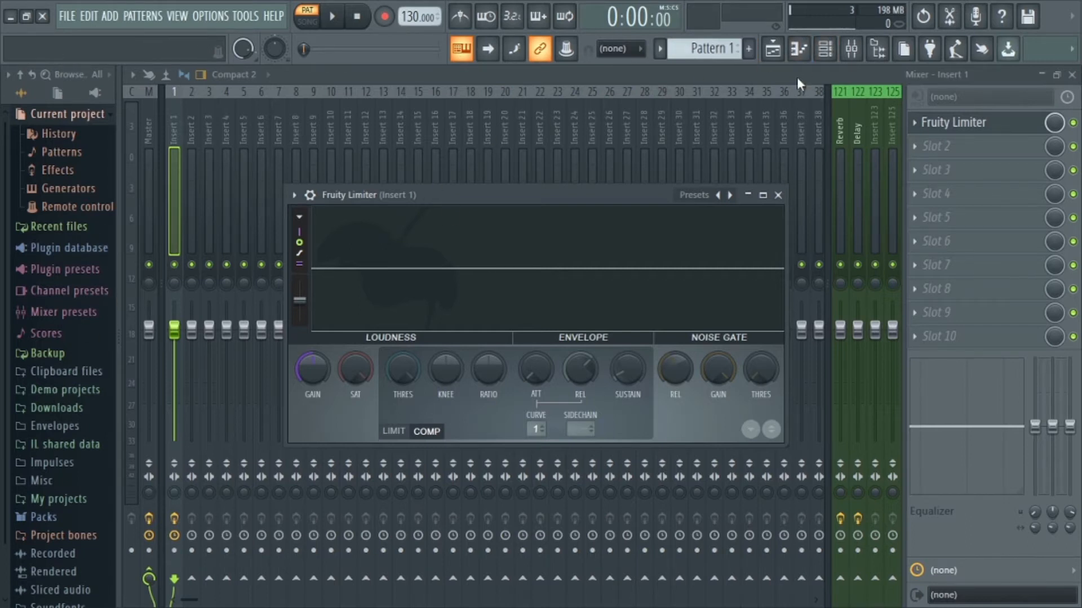
Open the Snare channel's piano roll and set its grid snap to 1/4 beat.
left_click(825, 49)
scroll(35, 499, "down", 2)
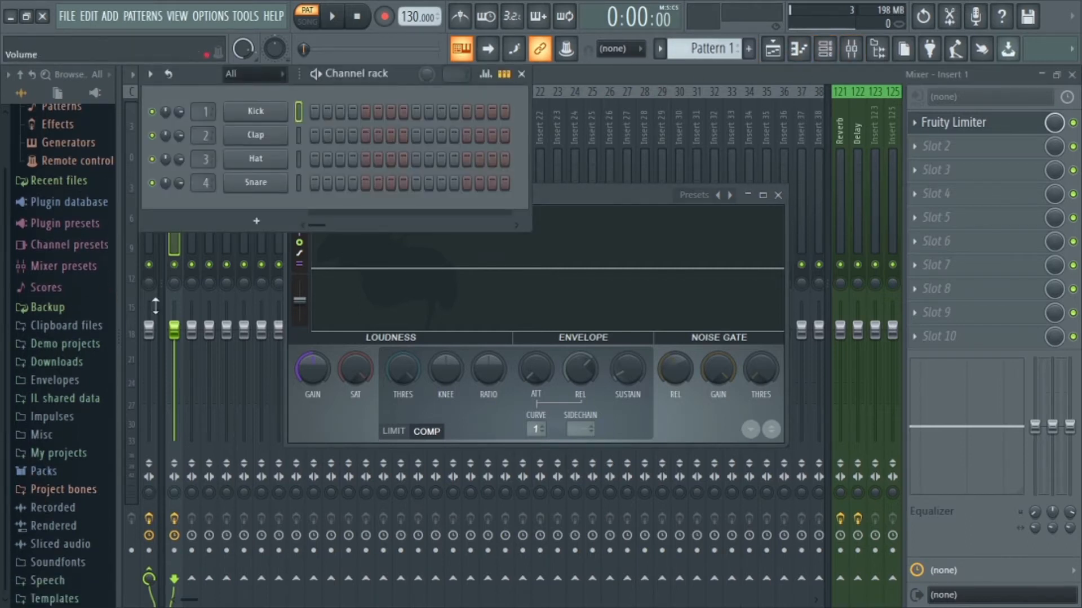
right_click(267, 185)
left_click(293, 183)
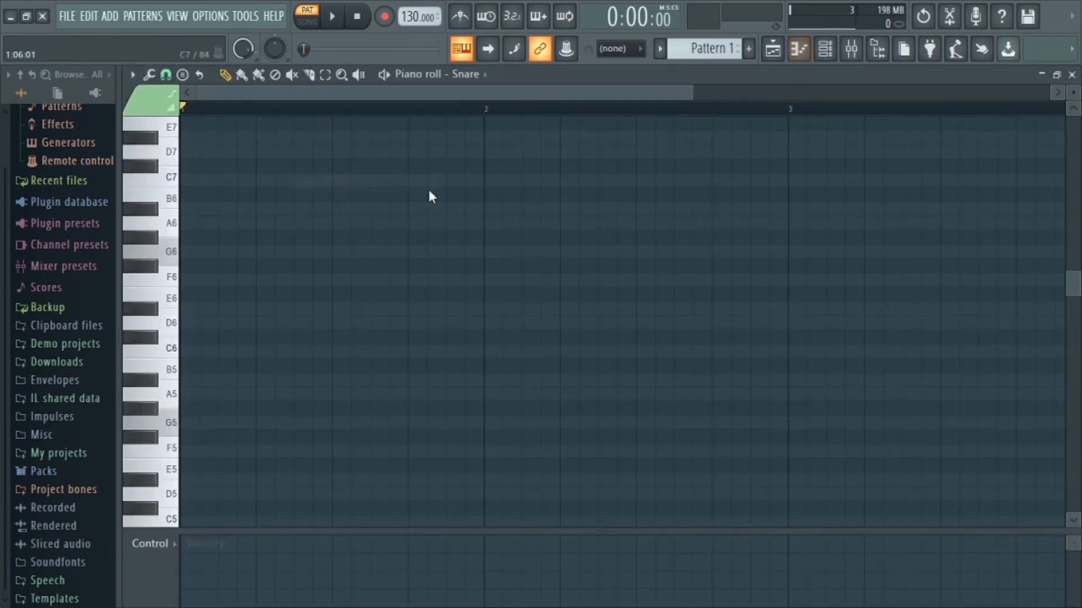
left_click(165, 74)
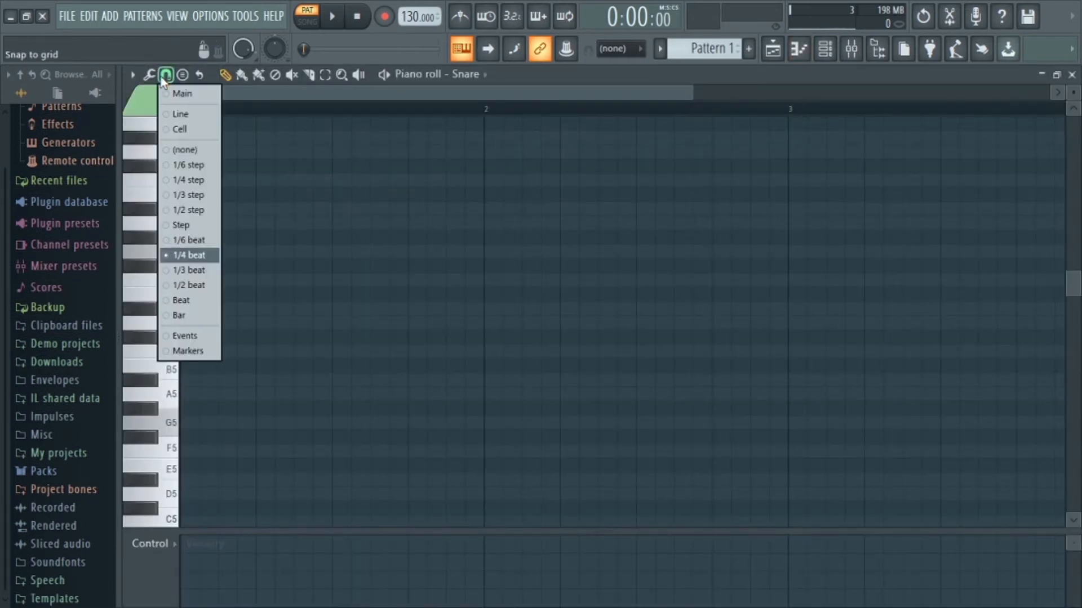
left_click(193, 254)
Place two C5 snare notes in bar 1, one on the first beat and one on the second.
scroll(270, 350, "down", 2)
scroll(235, 336, "down", 2)
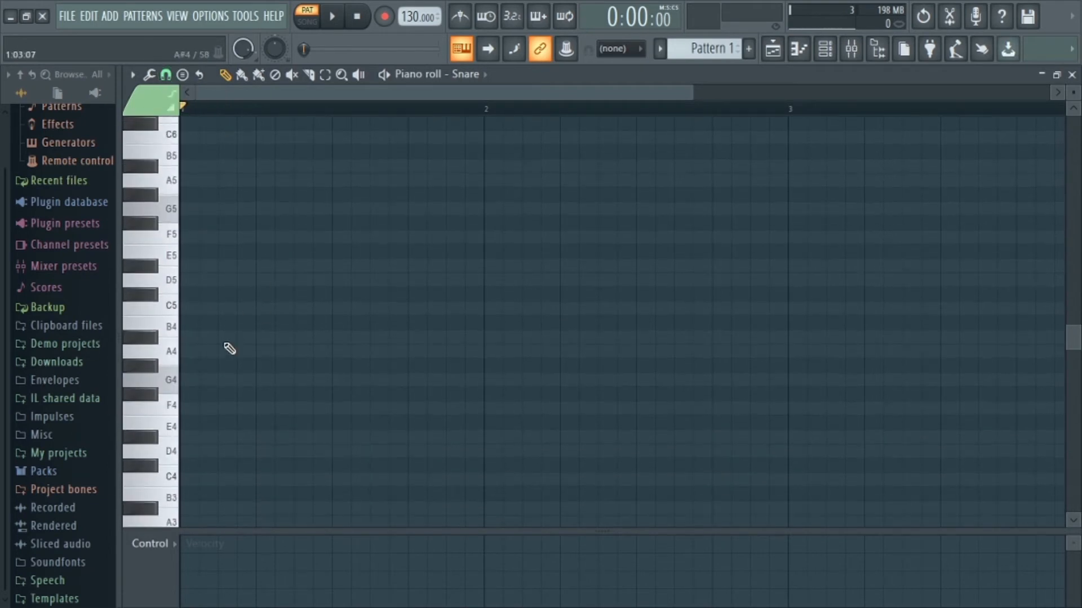
scroll(225, 338, "up", 3)
scroll(186, 387, "down", 2)
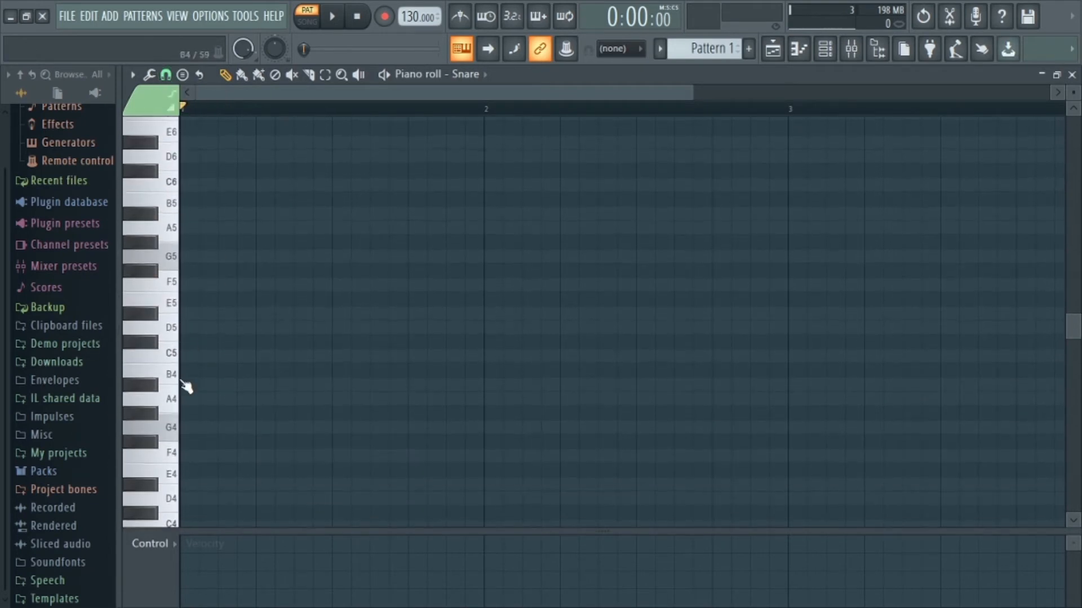
scroll(187, 386, "up", 2)
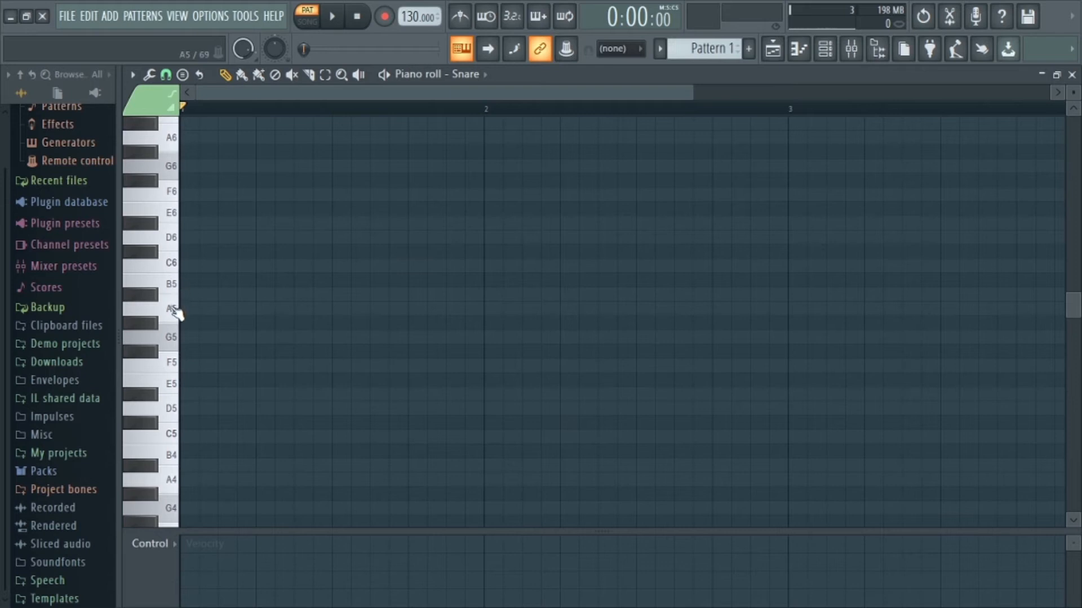
left_click(176, 435)
left_click(181, 437)
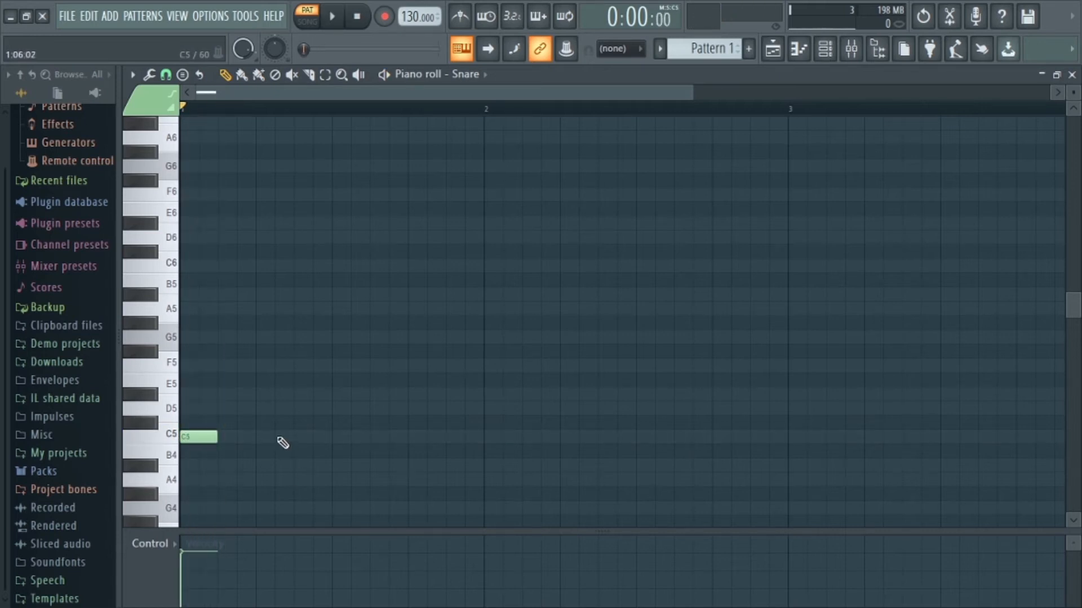
left_click(270, 439)
Move the second snare note directly after the first, set its velocity to 42%, and audition the pattern.
key("space")
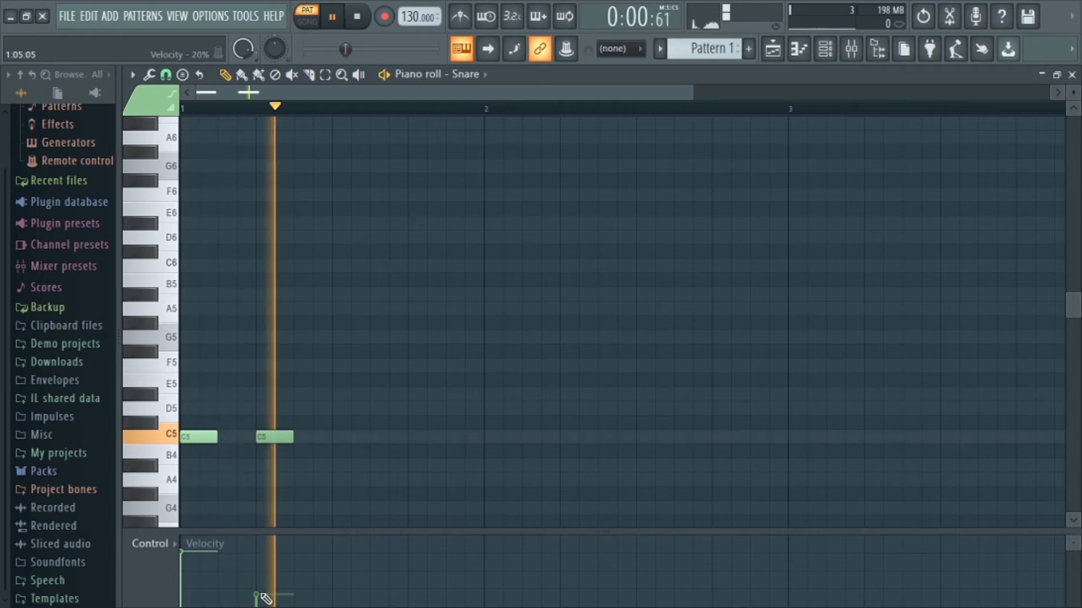
left_click_drag(258, 438, 220, 439)
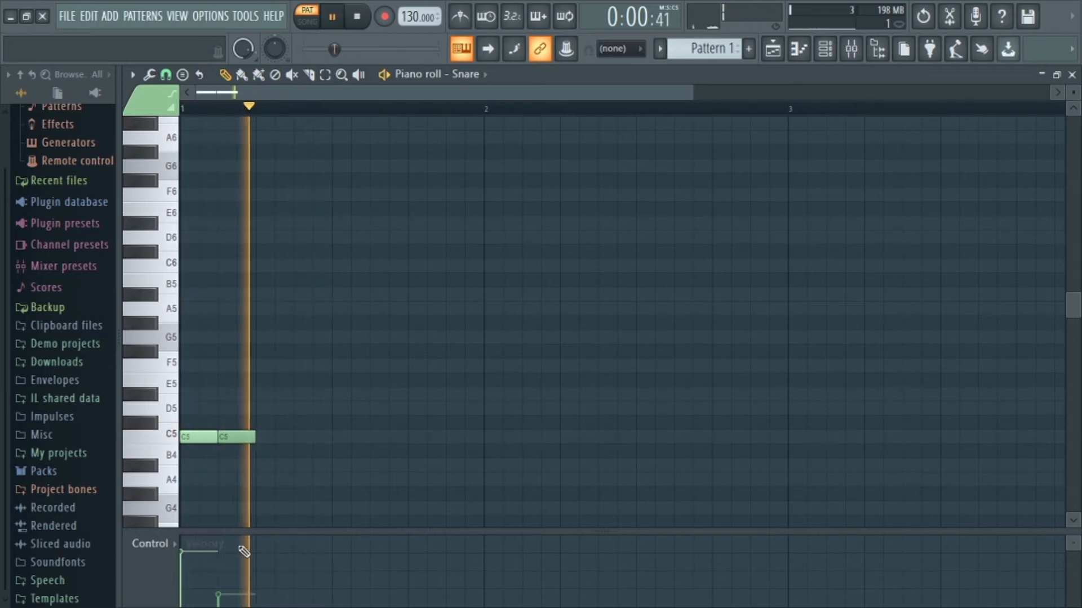
left_click(219, 578)
key("space")
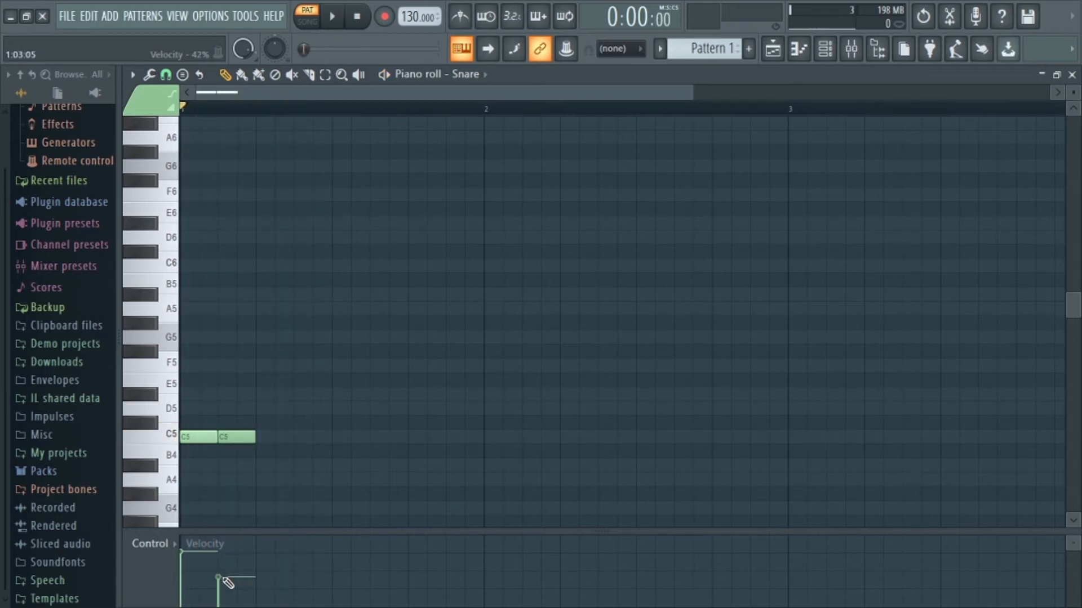
key("space")
key("space")
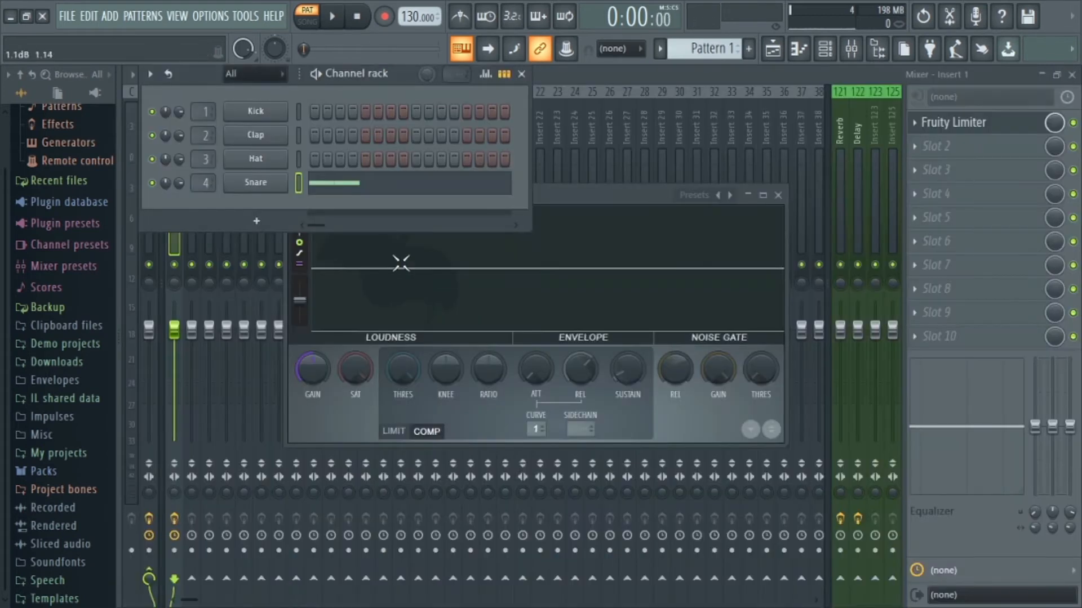
Route the Snare channel to mixer track 1 and play the pattern to view its peaks in the Fruity Limiter.
left_click(581, 195)
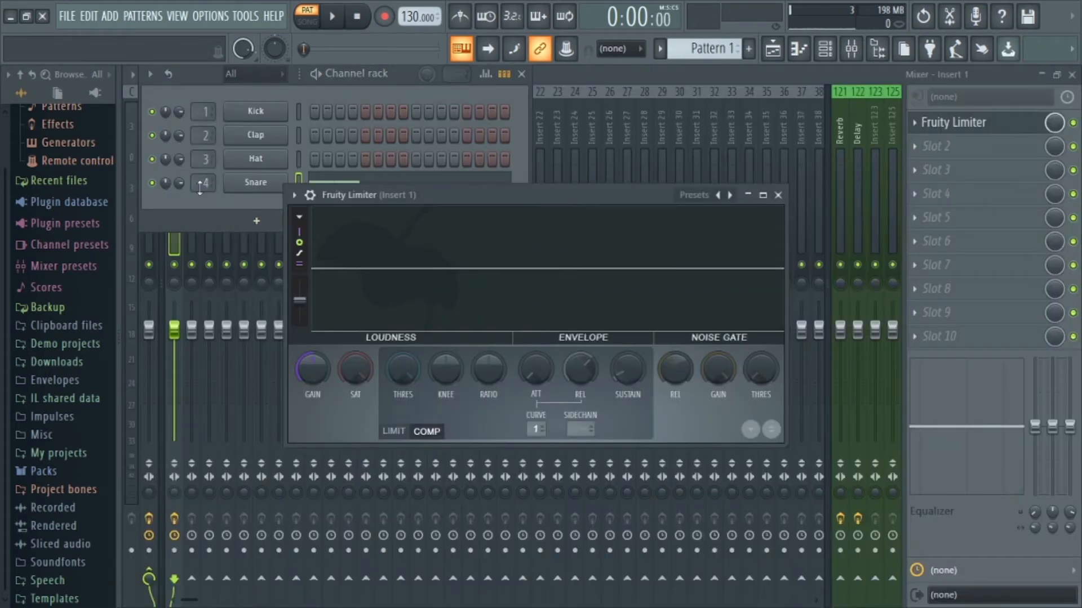
scroll(200, 185, "down", 3)
left_click_drag(627, 199, 654, 145)
key("space")
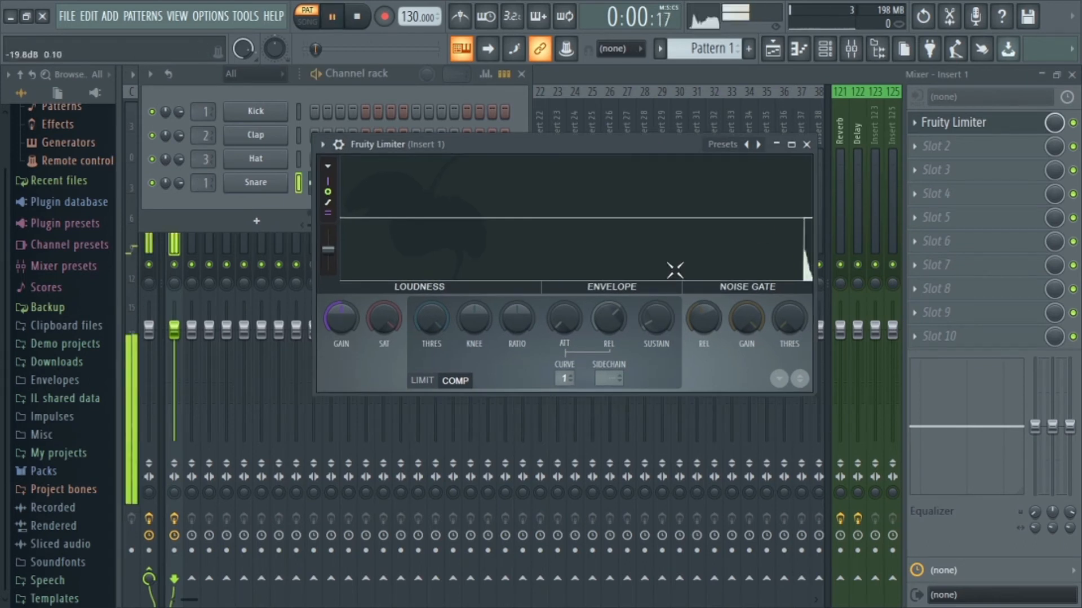
key("space")
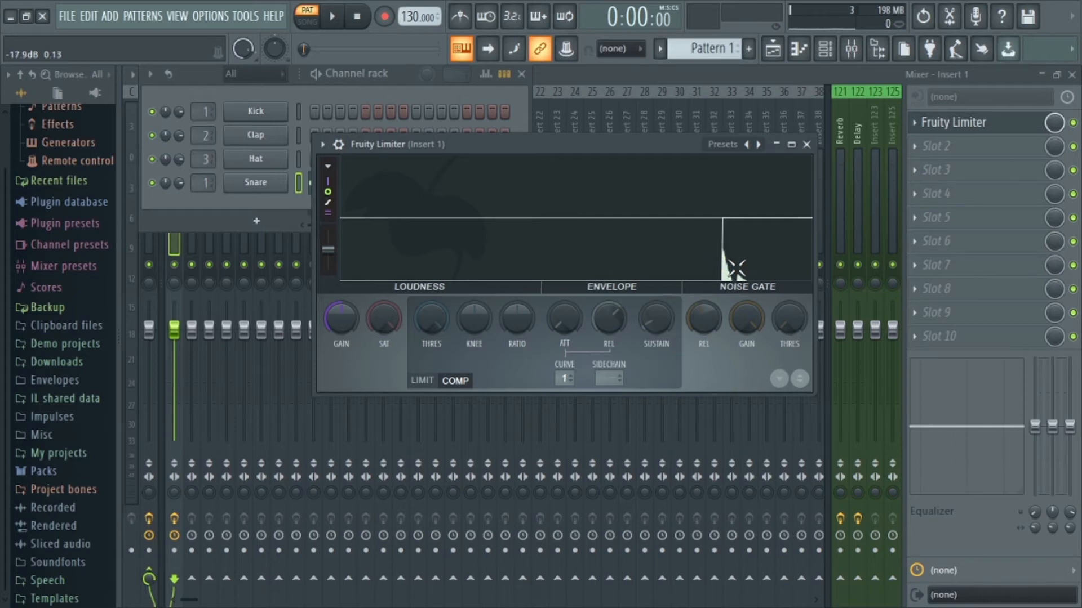
key("space")
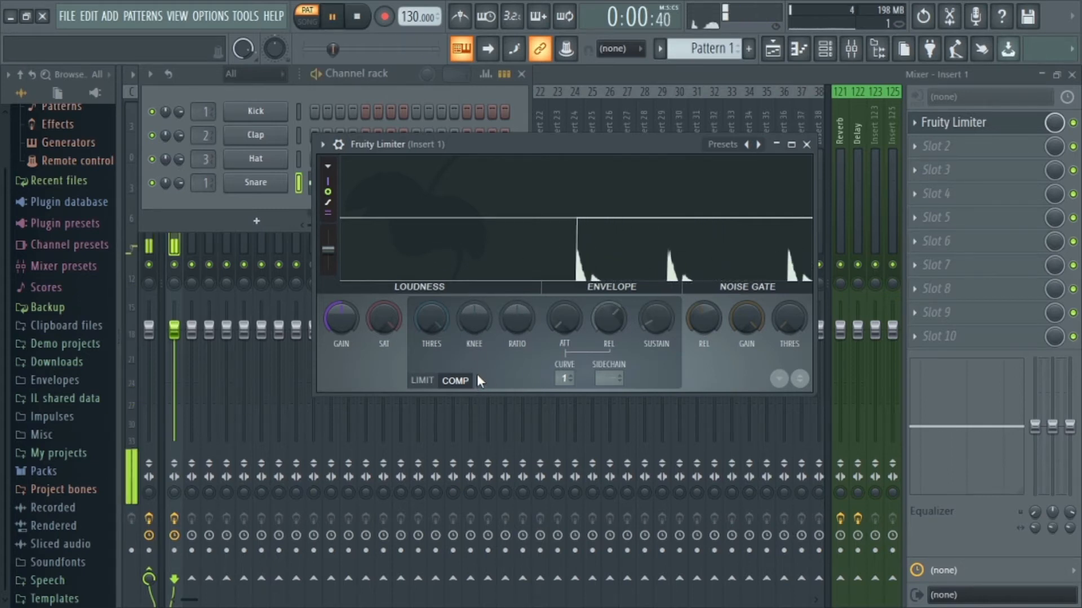
key("space")
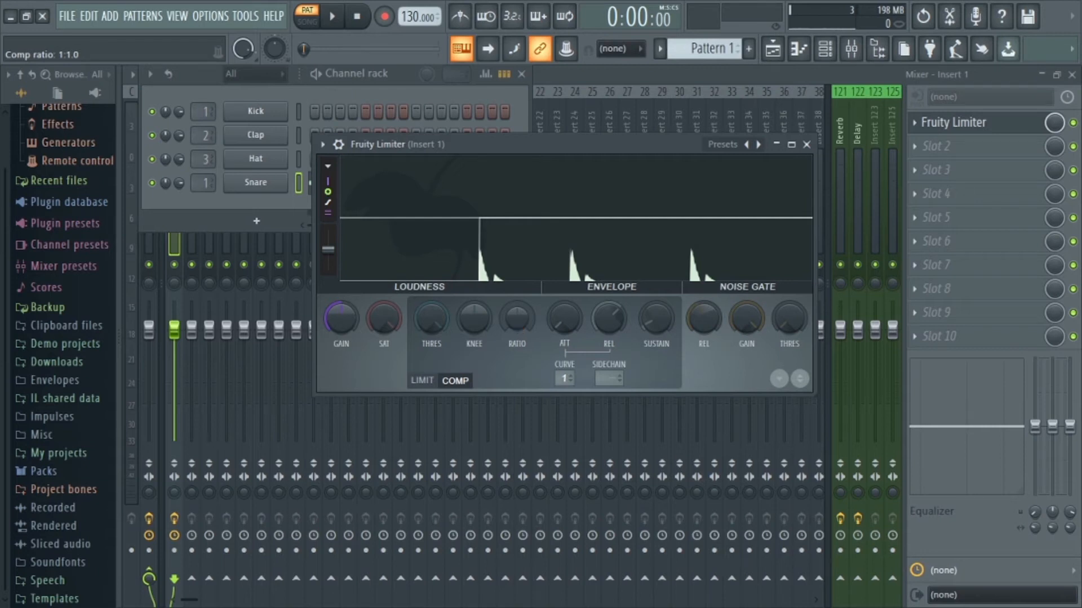
Raise the compressor ratio above 1:1 and lower the threshold far enough during playback to compress the snare hits.
left_click_drag(517, 319, 516, 310)
left_click_drag(517, 319, 517, 316)
left_click_drag(517, 316, 505, 336)
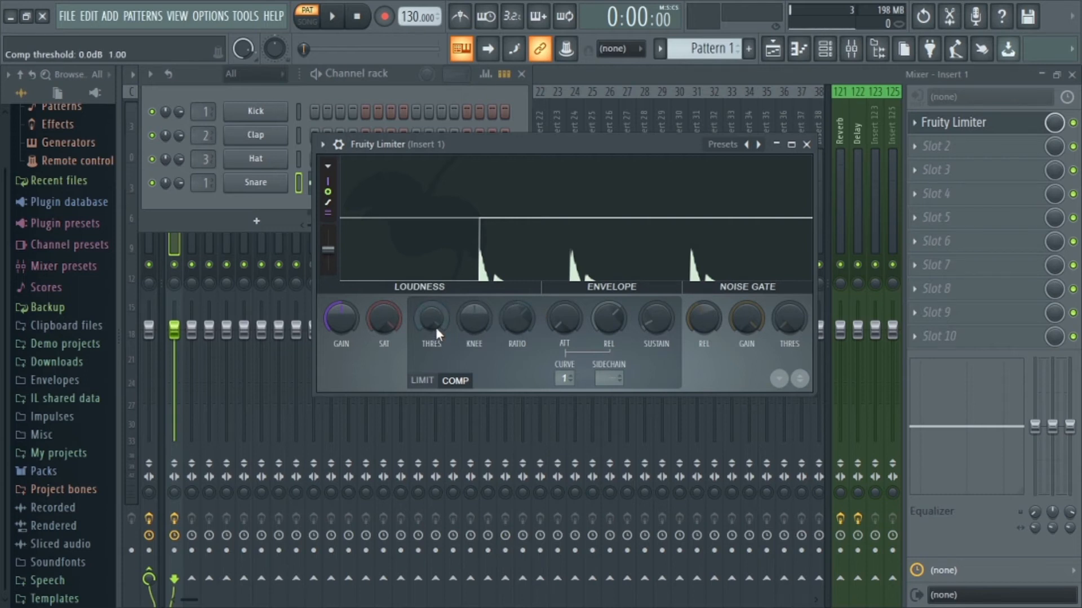
key("space")
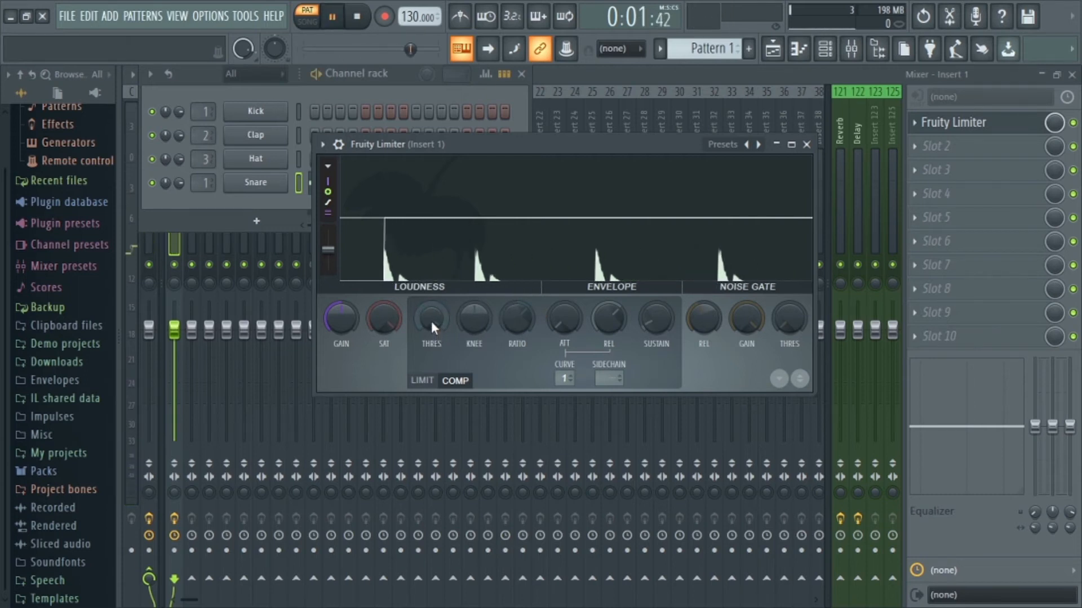
left_click_drag(431, 316, 432, 388)
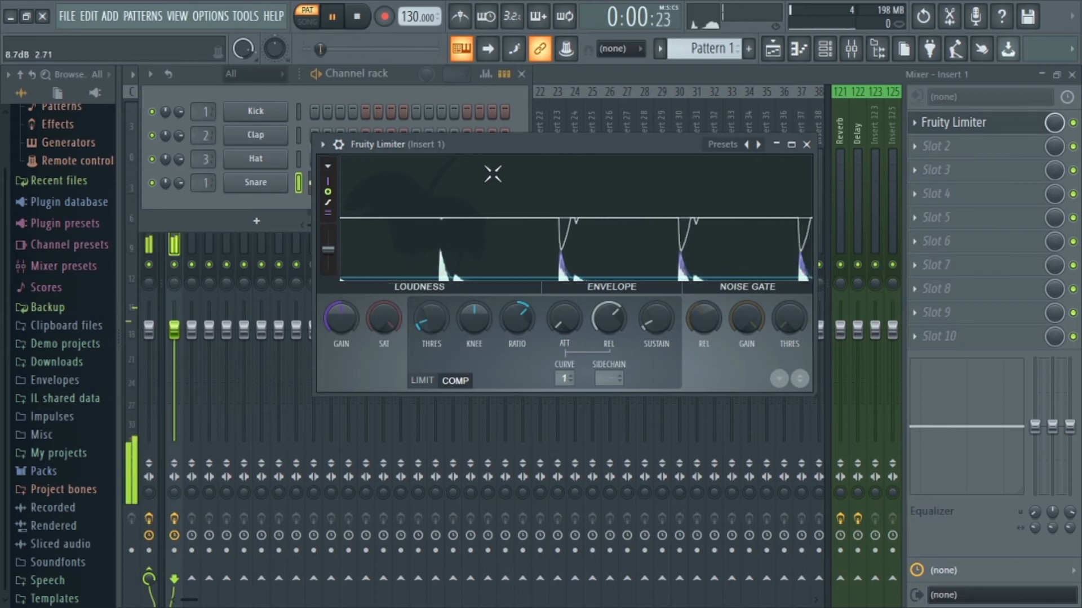
key("space")
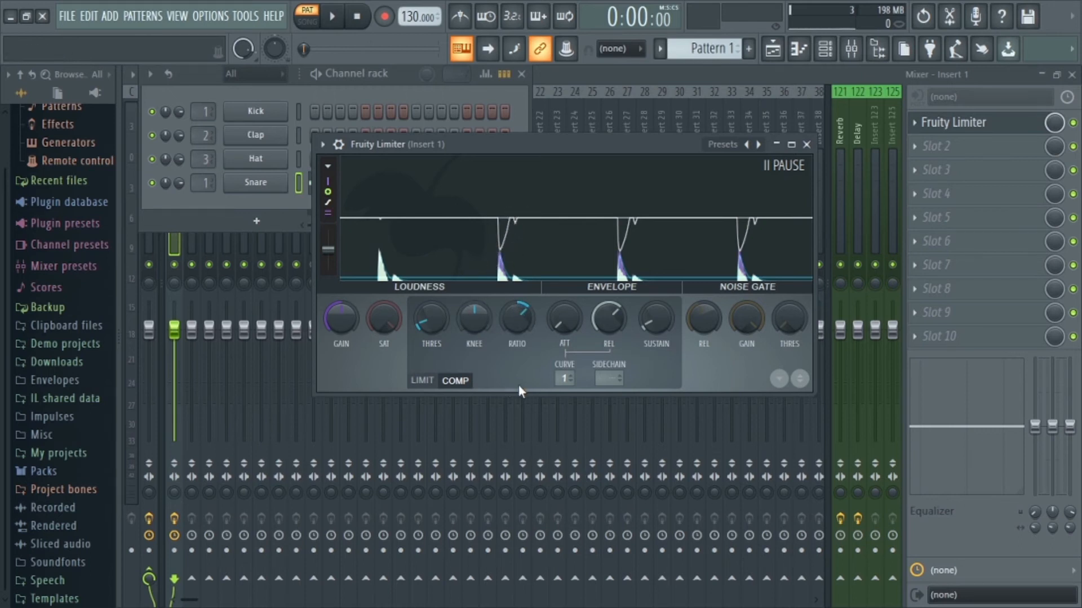
Lengthen the compressor's attack slightly, shorten its release, and play the pattern to check the gain reduction curve.
left_click_drag(563, 318, 564, 307)
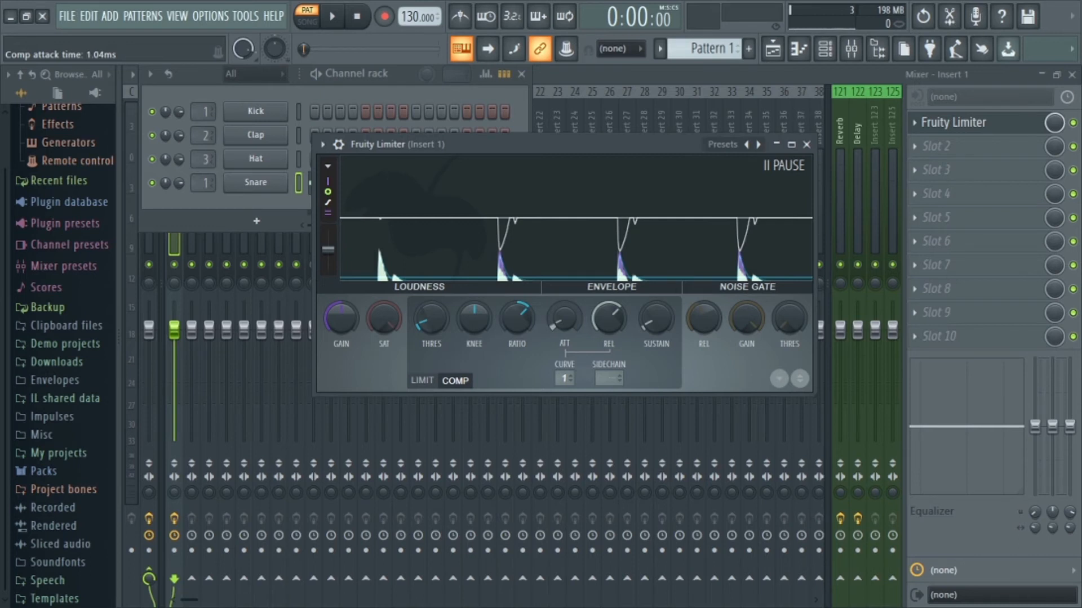
left_click_drag(563, 308, 564, 308)
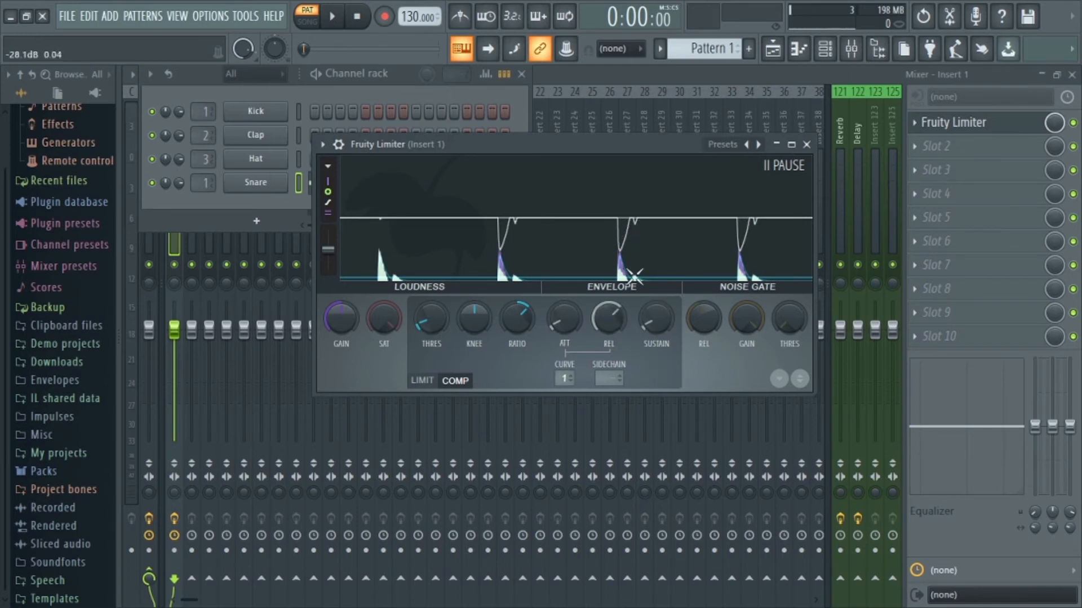
left_click_drag(608, 318, 609, 319)
key("space")
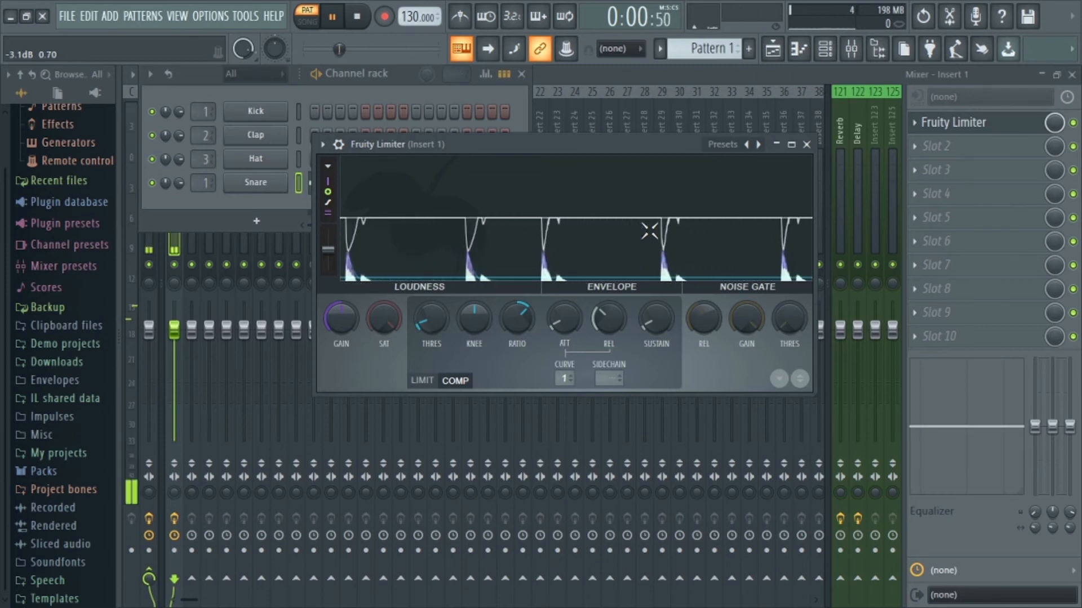
key("space")
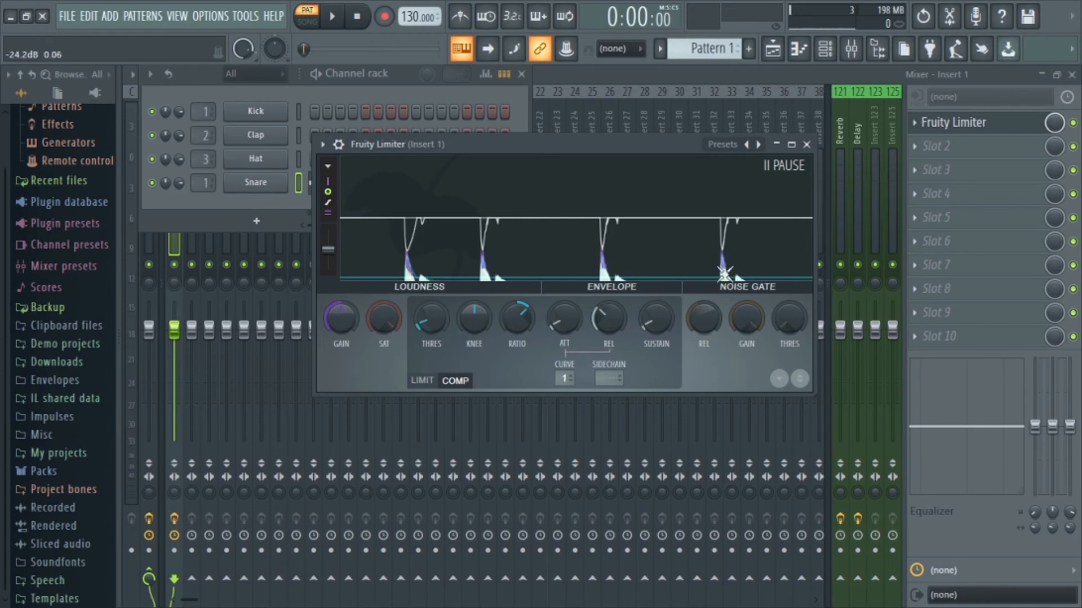
Close the channel rack and bypass the Fruity Limiter on Insert 1.
left_click(521, 74)
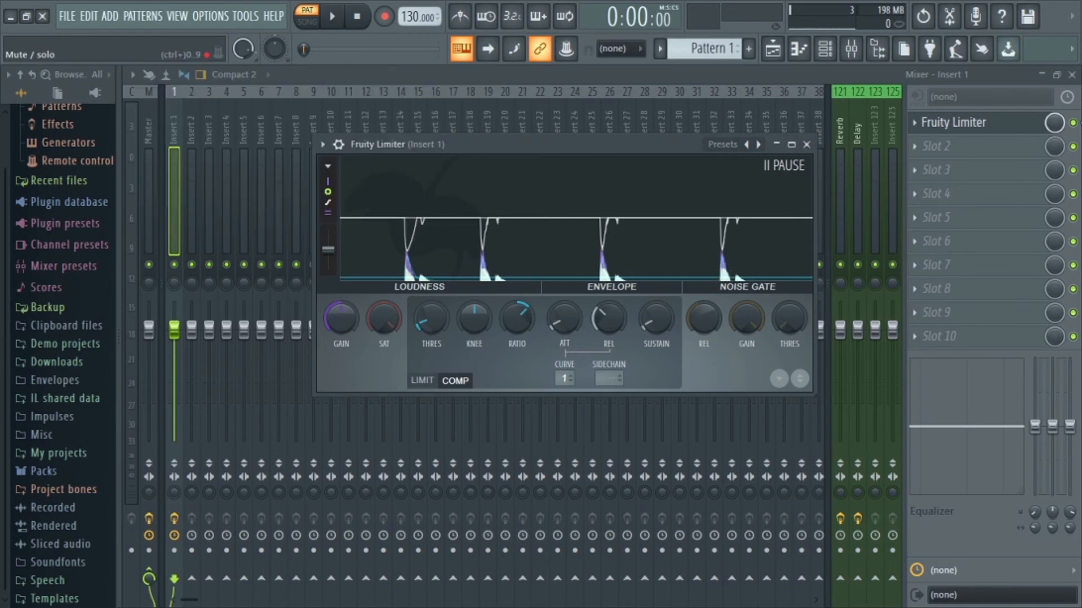
left_click(1073, 124)
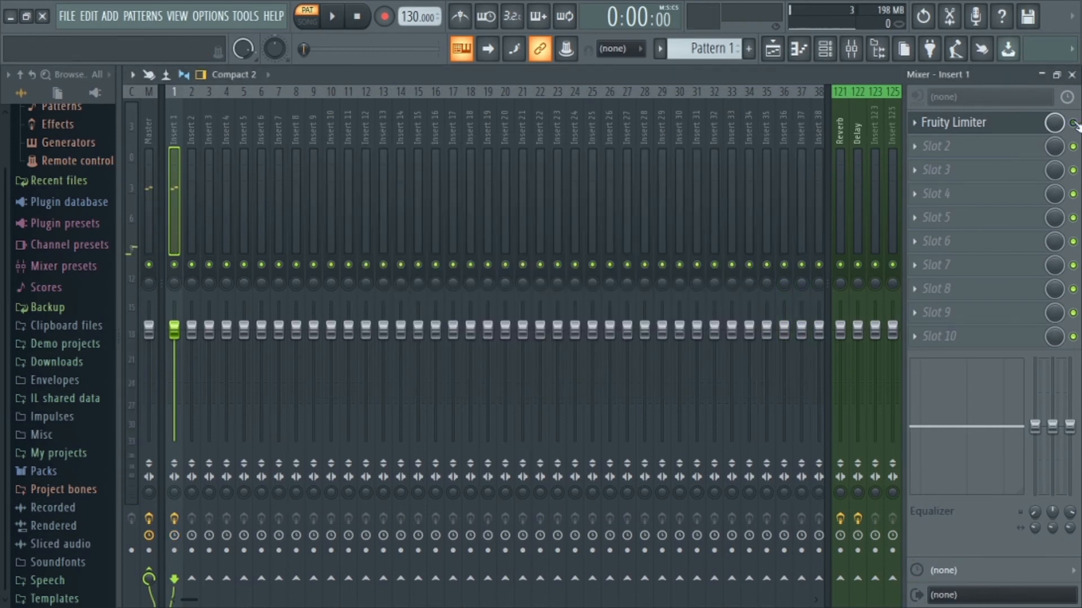
Play the snare pattern with the Fruity Limiter bypassed and again with it enabled to compare the sound.
key("space")
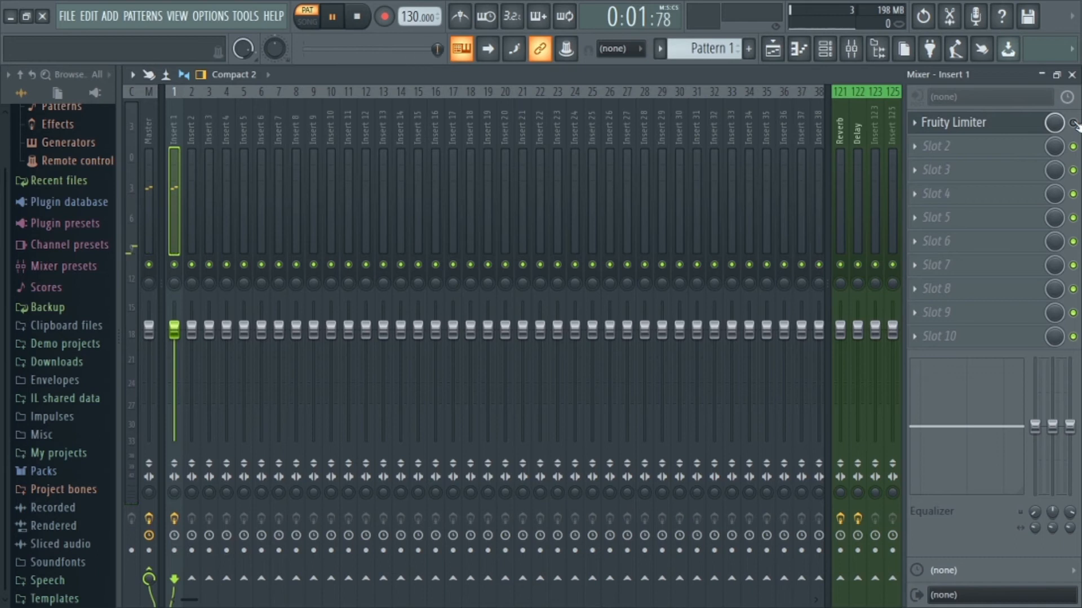
key("space")
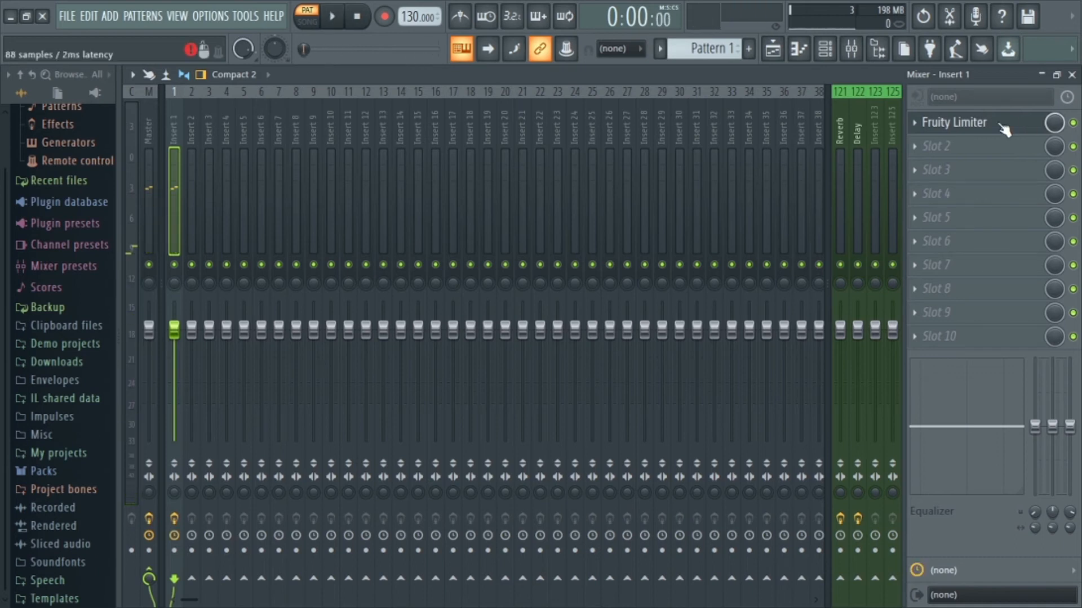
left_click(1002, 126)
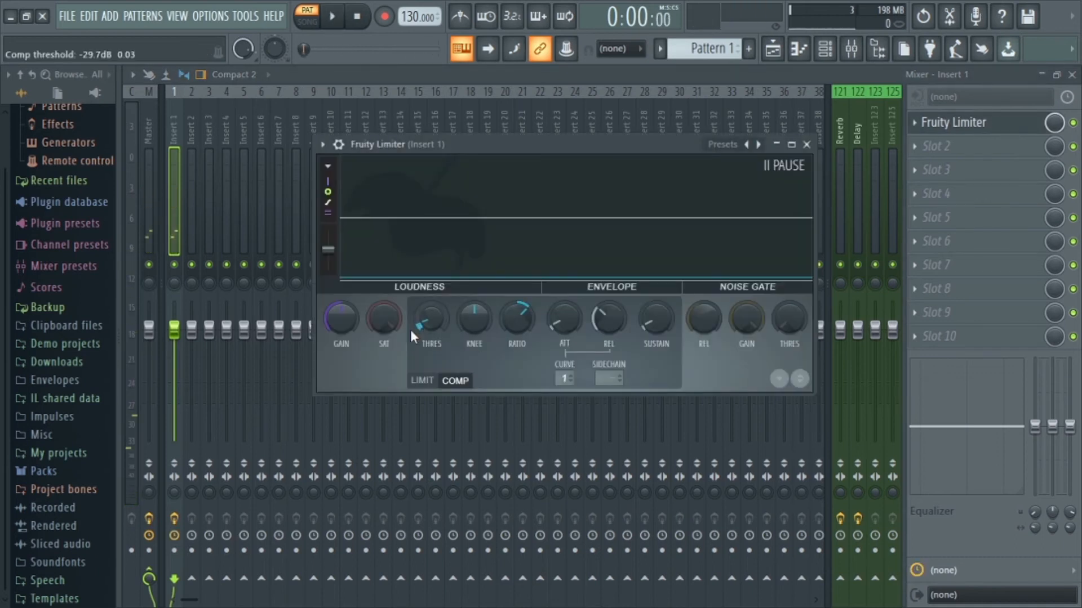
key("space")
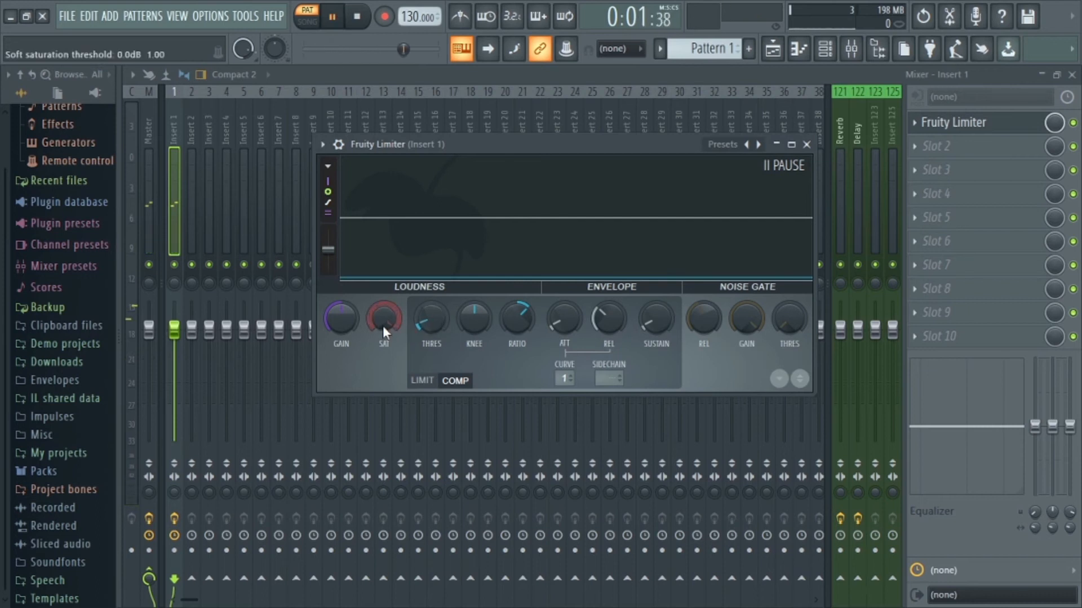
key("space")
Raise the Fruity Limiter's gain to make up for the compression, and compare the snare with the effect enabled and bypassed during playback.
left_click_drag(339, 326, 339, 307)
key("space")
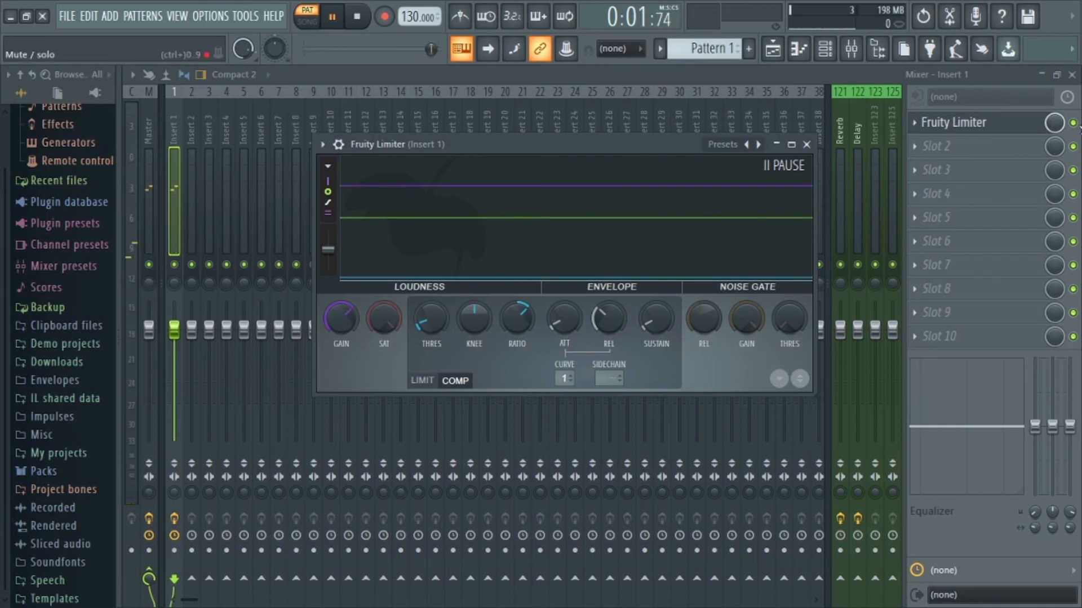
left_click(1073, 123)
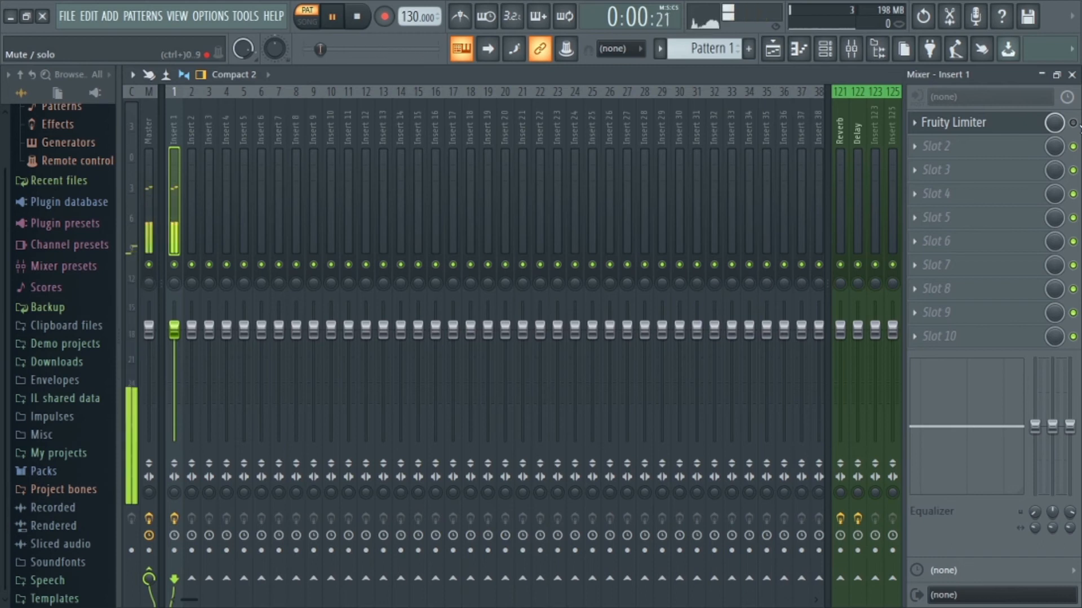
left_click(1074, 122)
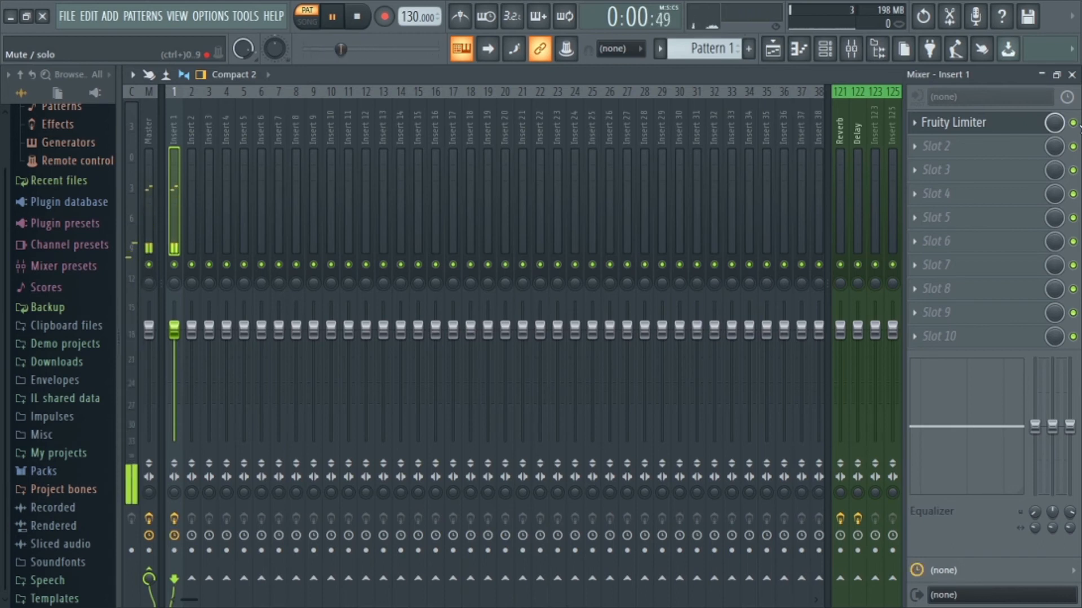
key("space")
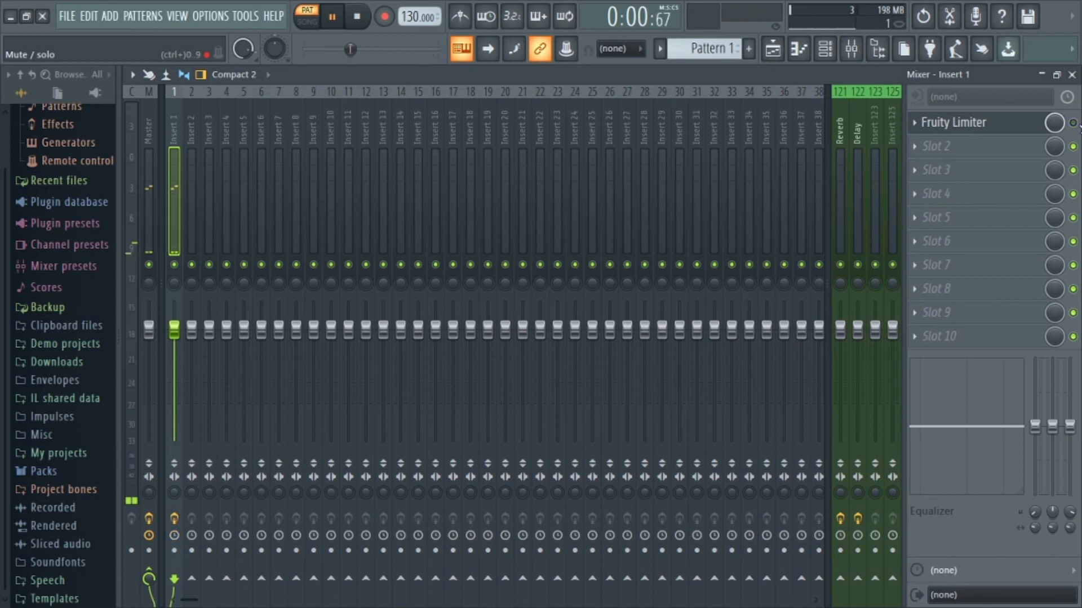
Shorten the compressor's attack slightly in the Fruity Limiter, close the plugin, and play the pattern to hear the change.
left_click(1043, 124)
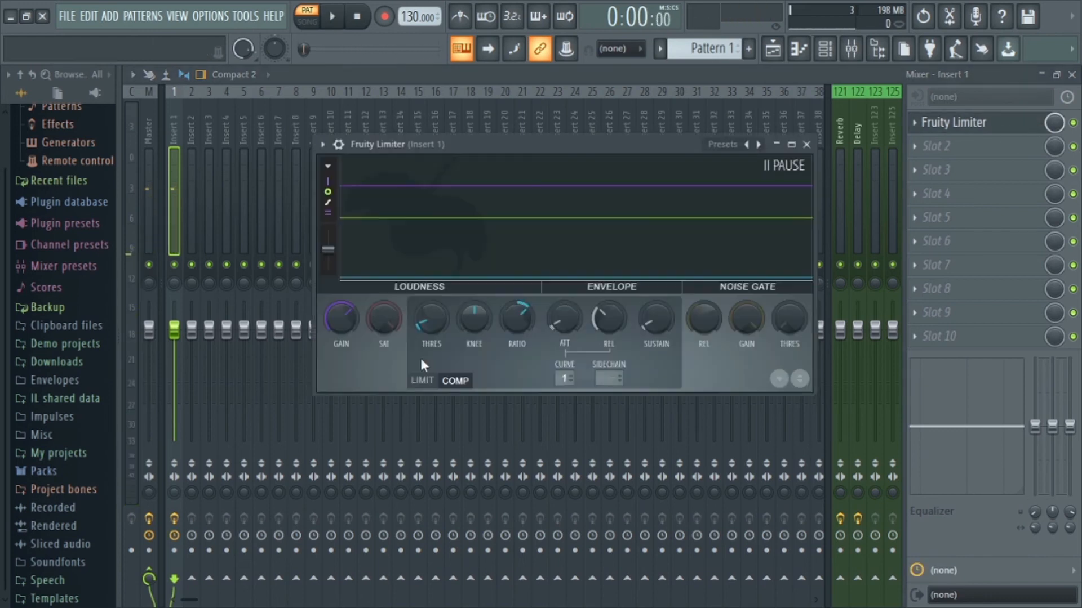
left_click_drag(563, 318, 563, 324)
left_click(807, 145)
key("space")
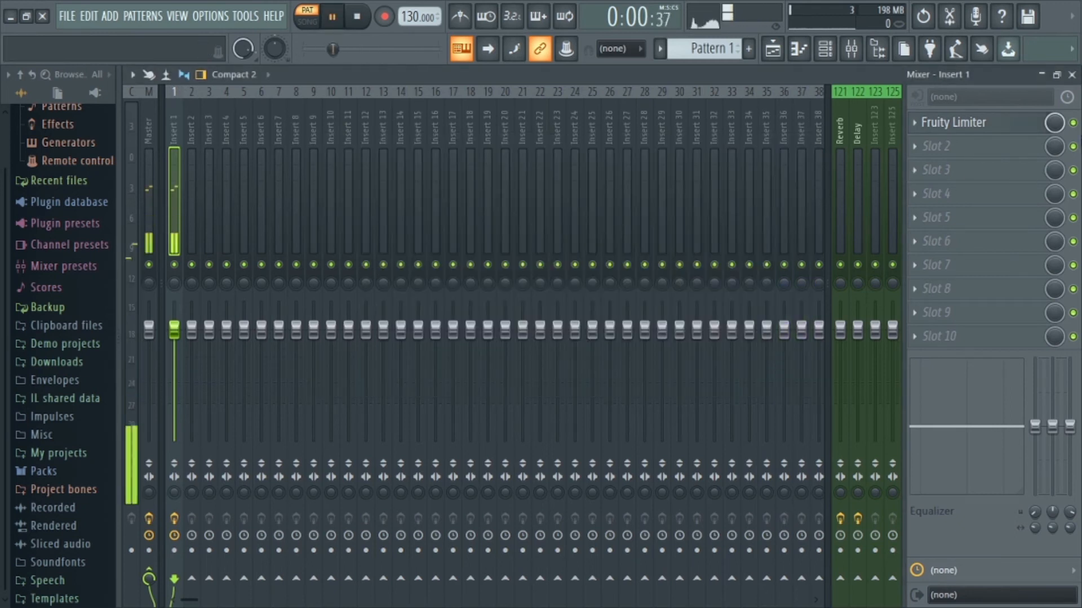
key("space")
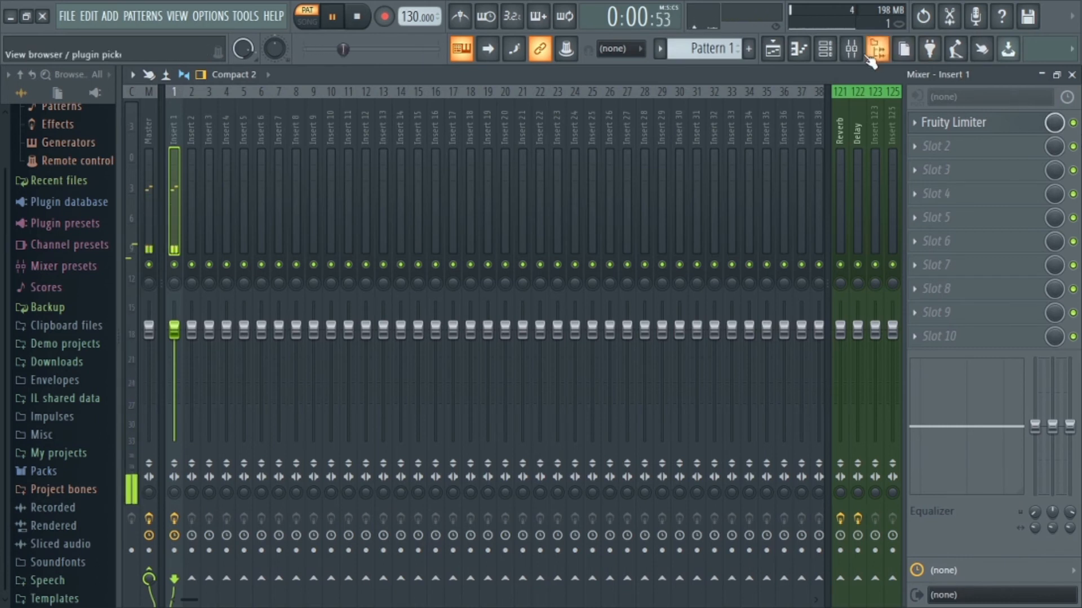
View the Snare channel's notes and velocities in the piano roll, and return to the mixer.
left_click(772, 51)
left_click(825, 50)
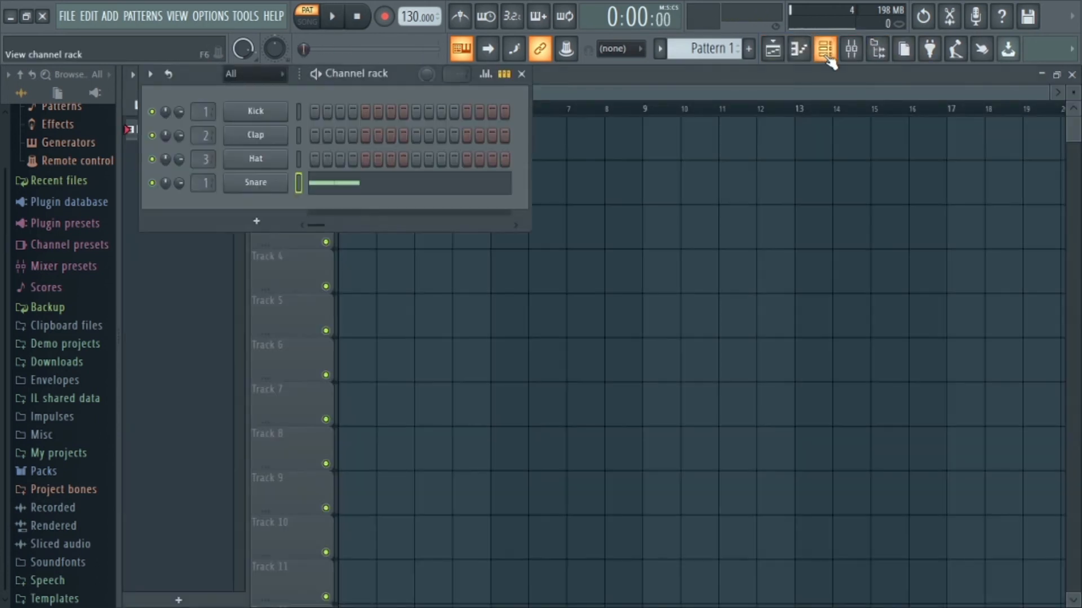
right_click(270, 183)
left_click(304, 183)
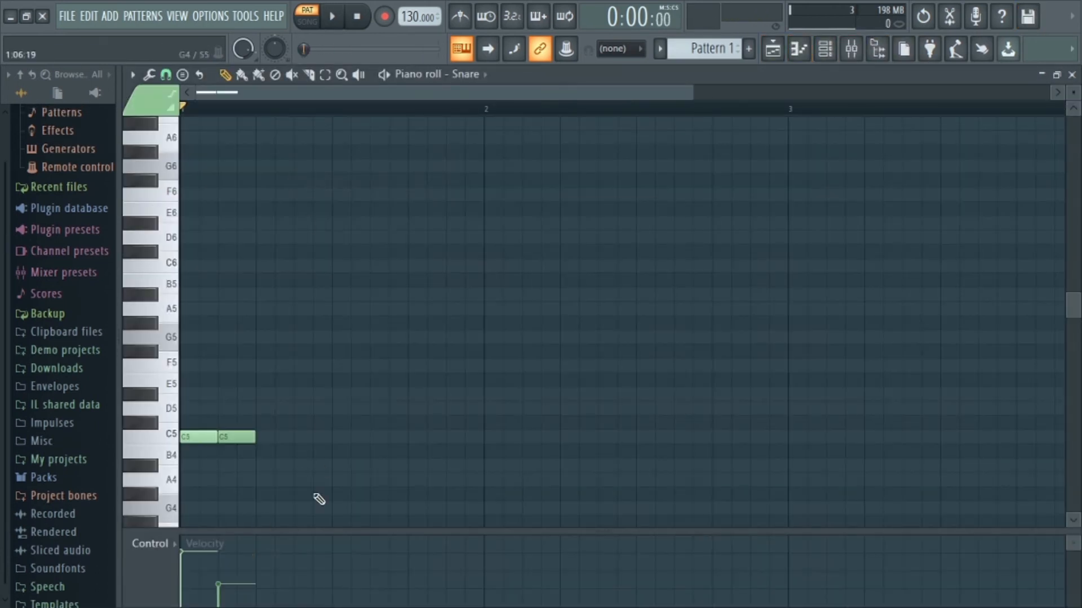
left_click(1073, 74)
left_click(851, 50)
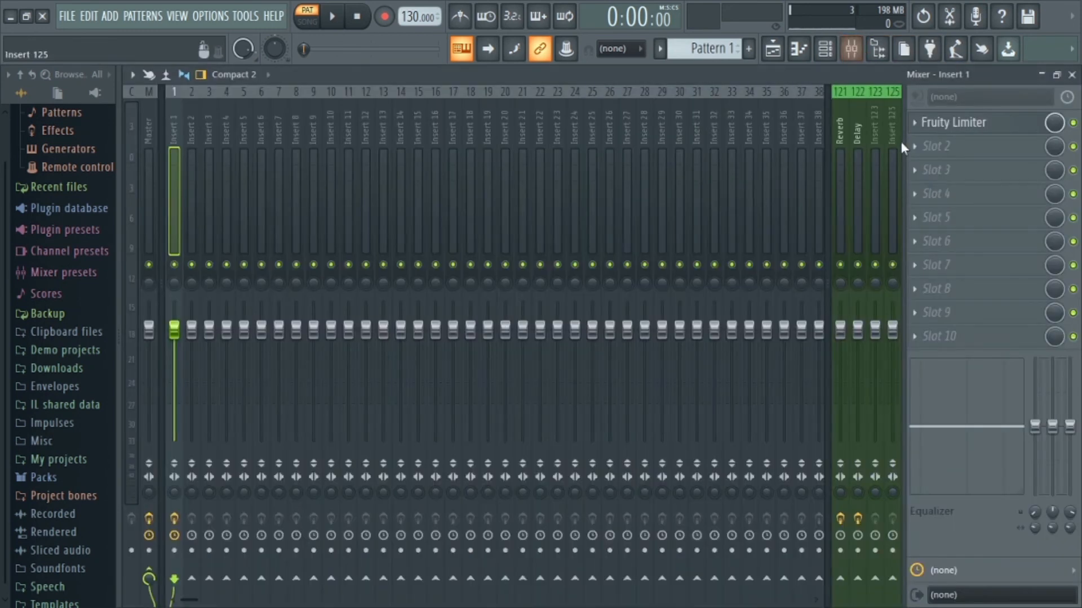